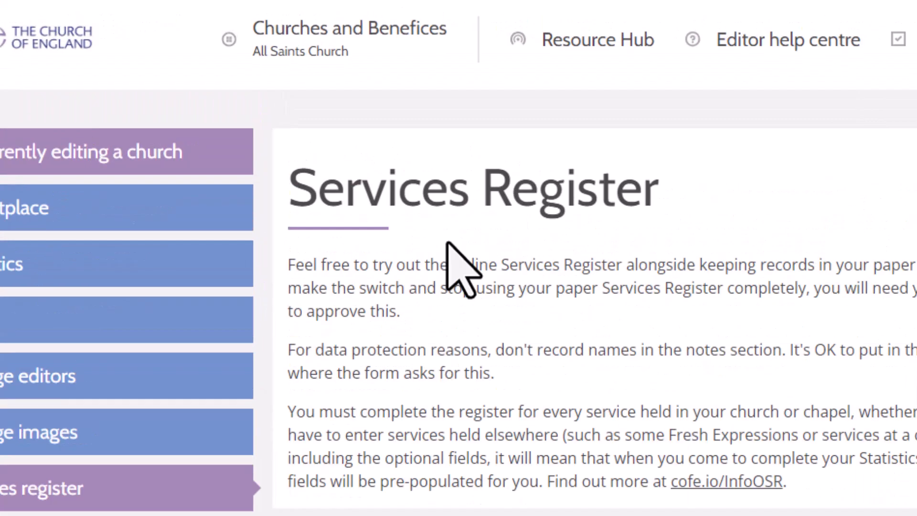
- Start recording a new service in the church's Services Register
click(327, 21)
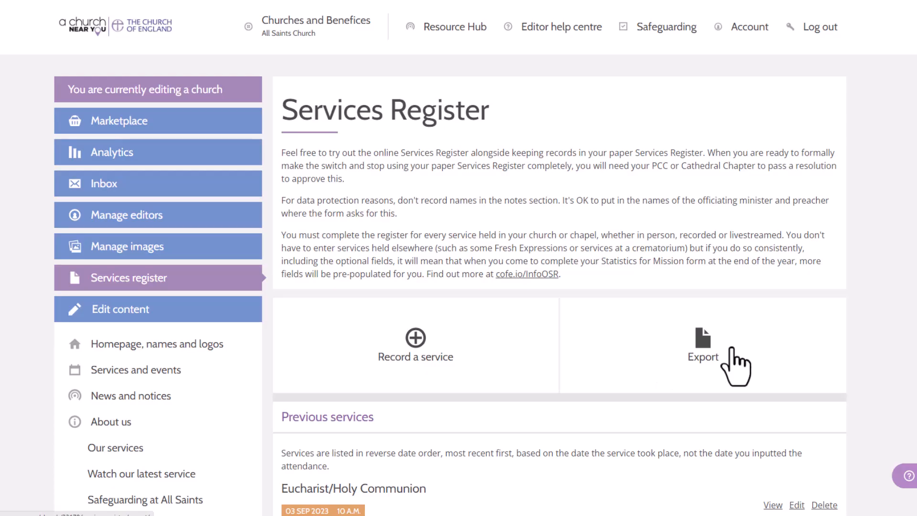
scroll(730, 347, down, 1)
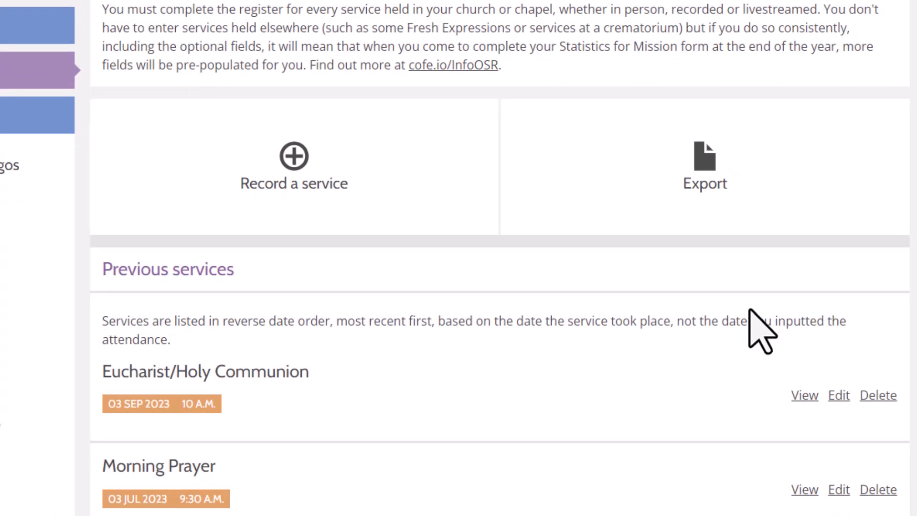
scroll(748, 310, down, 3)
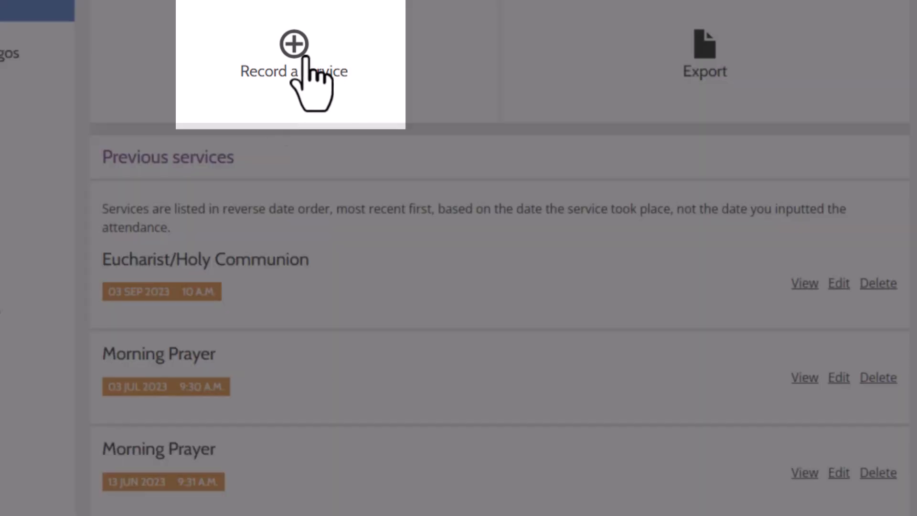
click(304, 60)
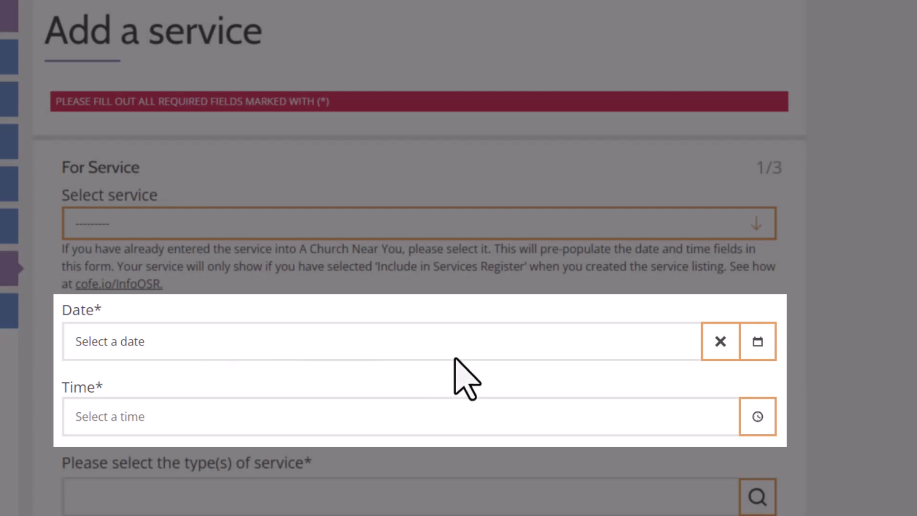
- Set the service's date to 03/09/2023 and its time to 10:00
click(758, 342)
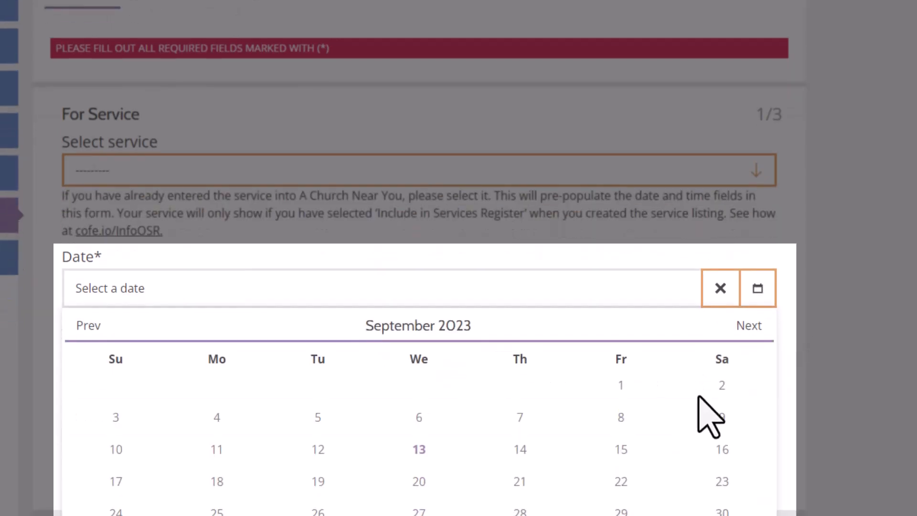
click(89, 329)
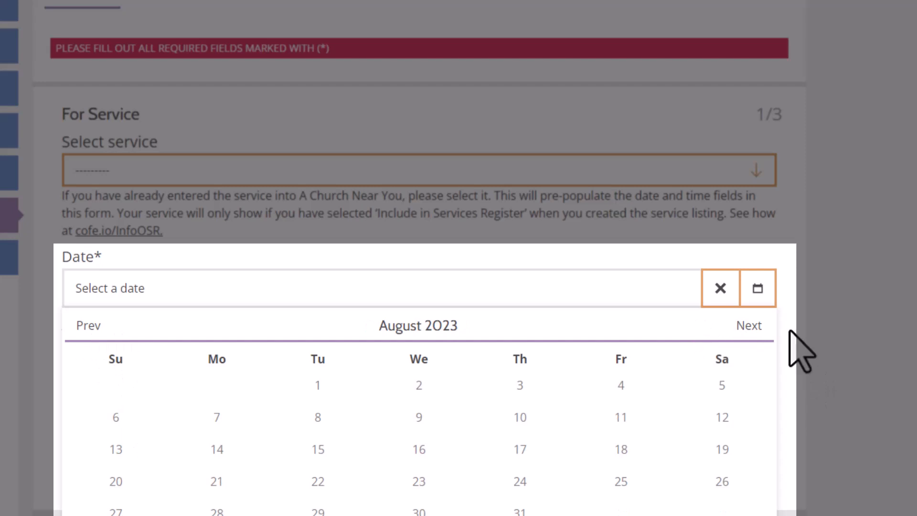
click(755, 329)
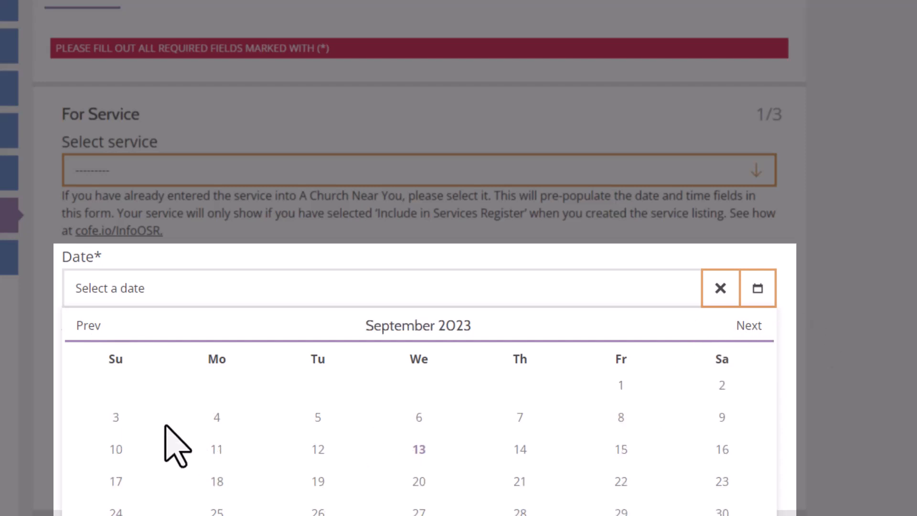
click(116, 416)
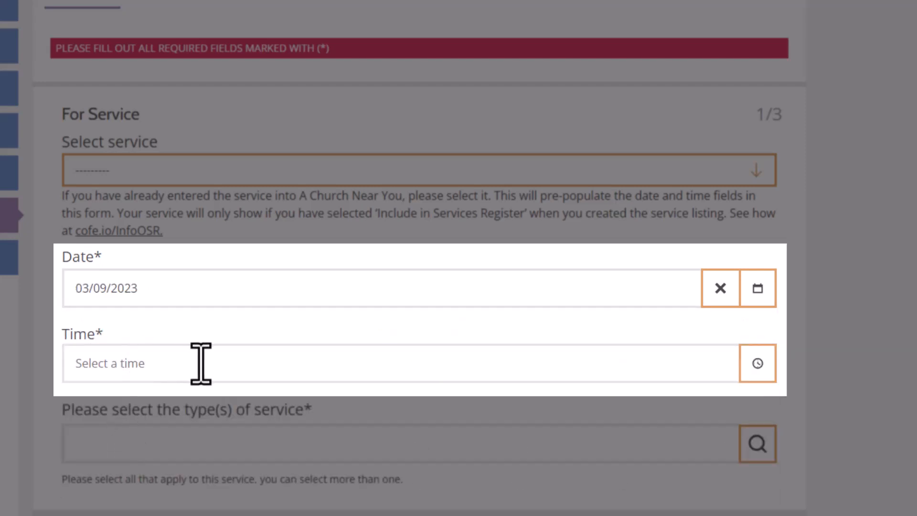
click(119, 367)
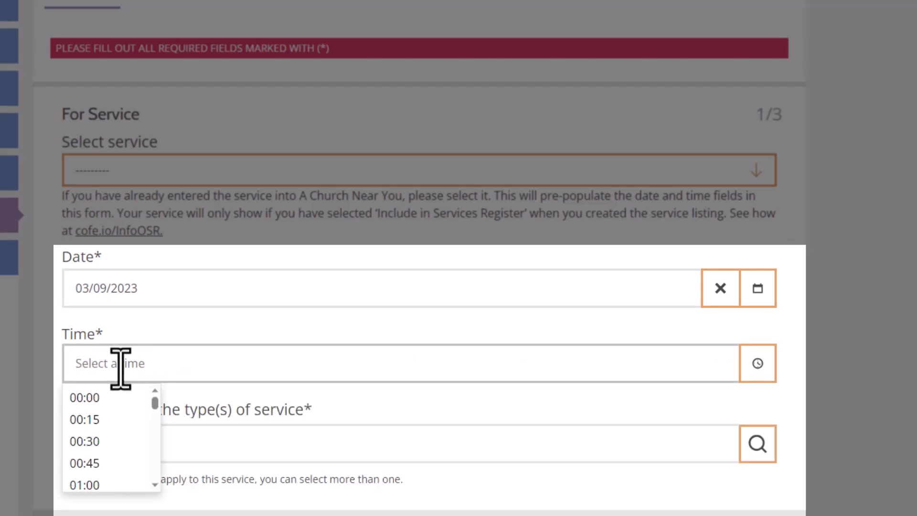
text(10)
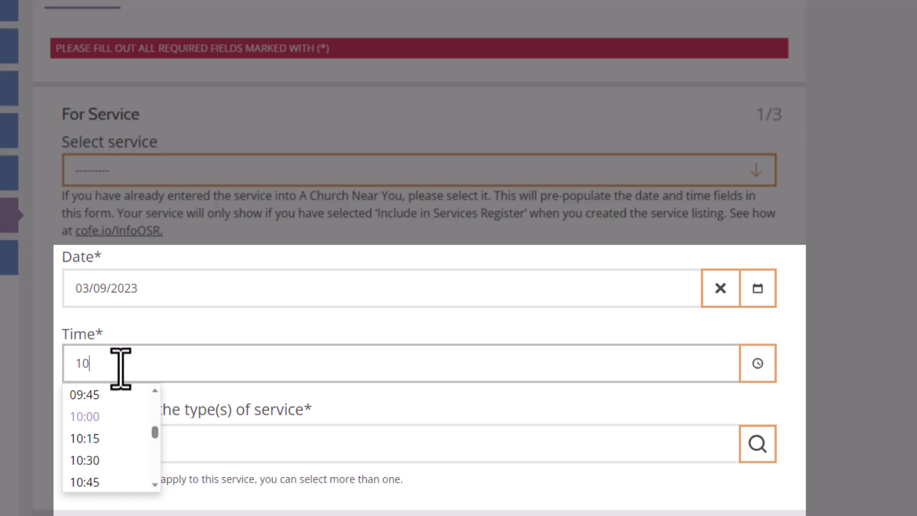
click(102, 418)
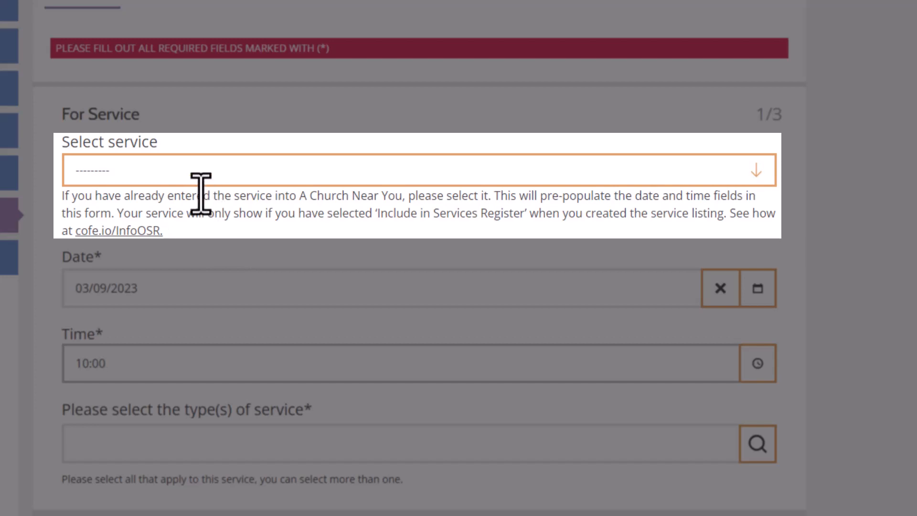
- Choose the existing Parish Prayers listing as the service
click(172, 181)
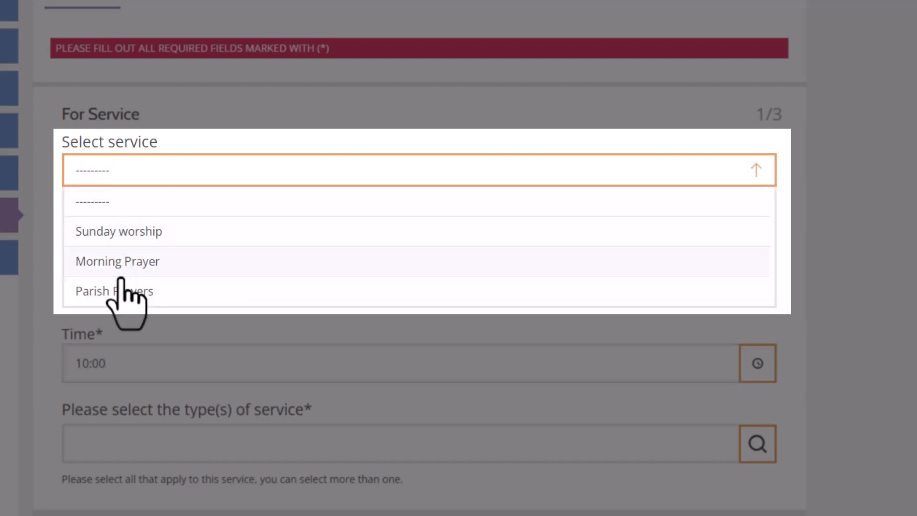
click(116, 292)
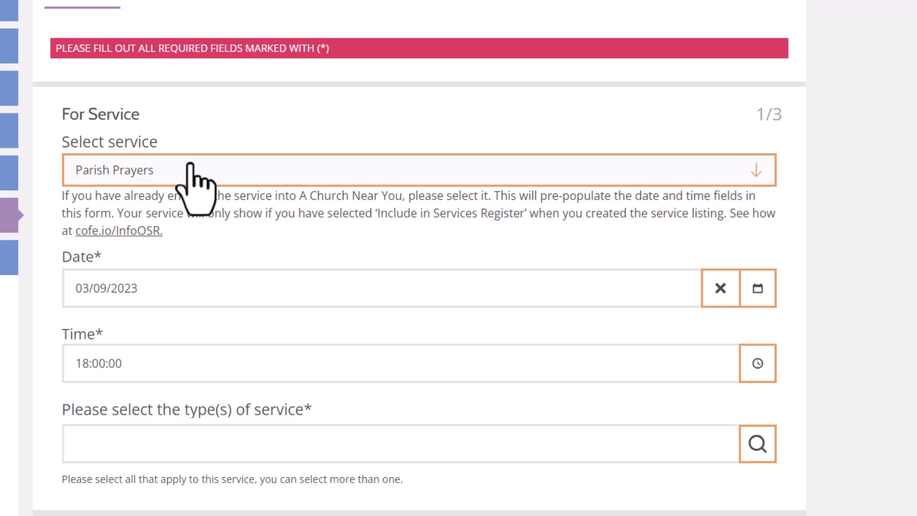
- Choose Sunday worship as the service, with the service date 27/08/2023 - 10:00:00
click(190, 167)
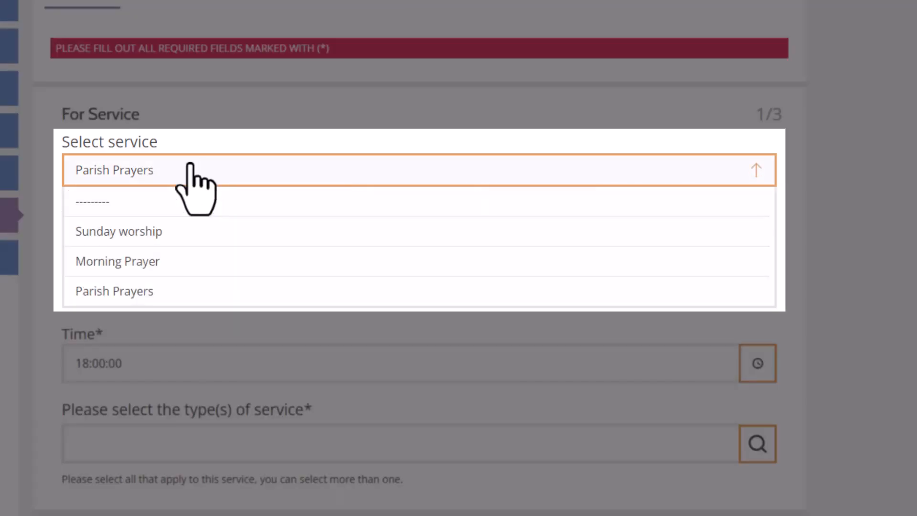
click(114, 233)
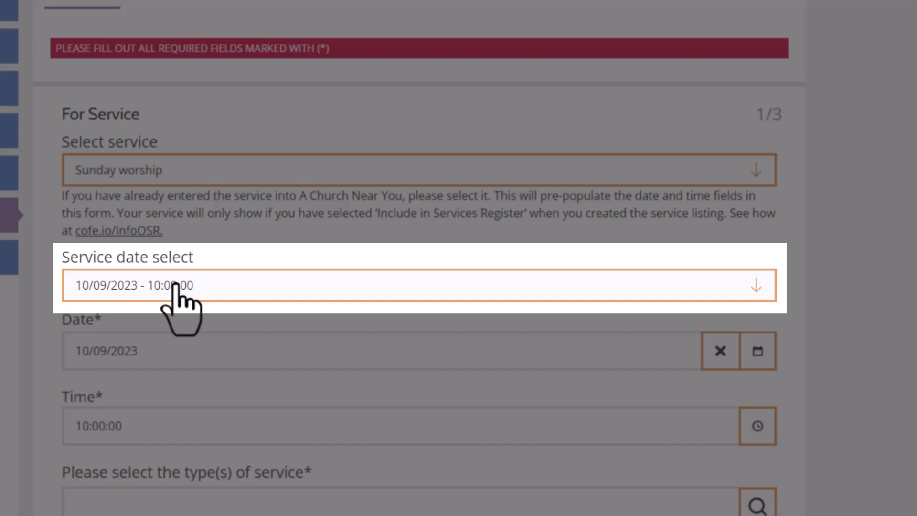
click(227, 285)
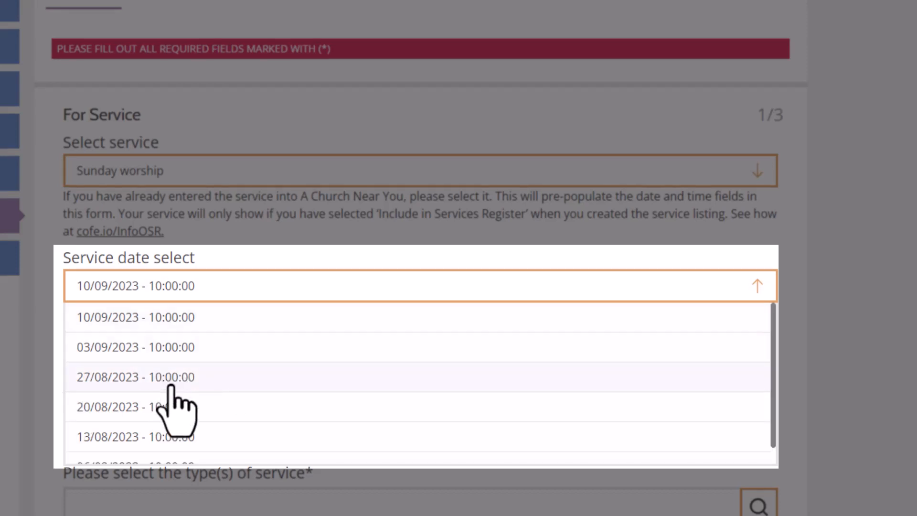
click(226, 377)
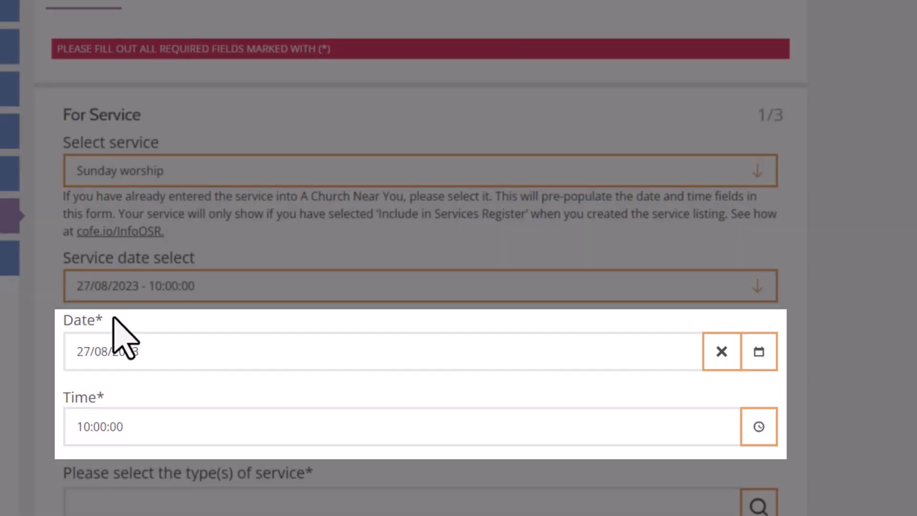
- Add Eucharist/Holy Communion as the type of service
scroll(138, 282, down, 2)
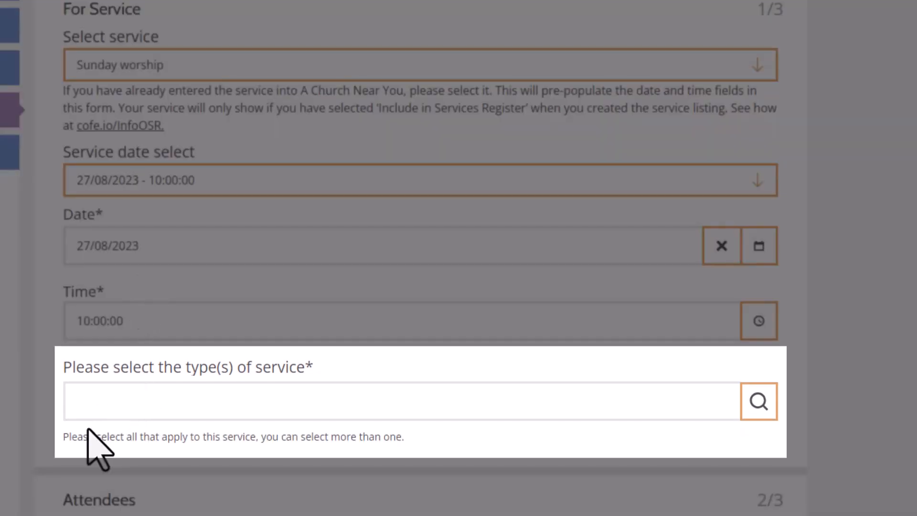
click(210, 395)
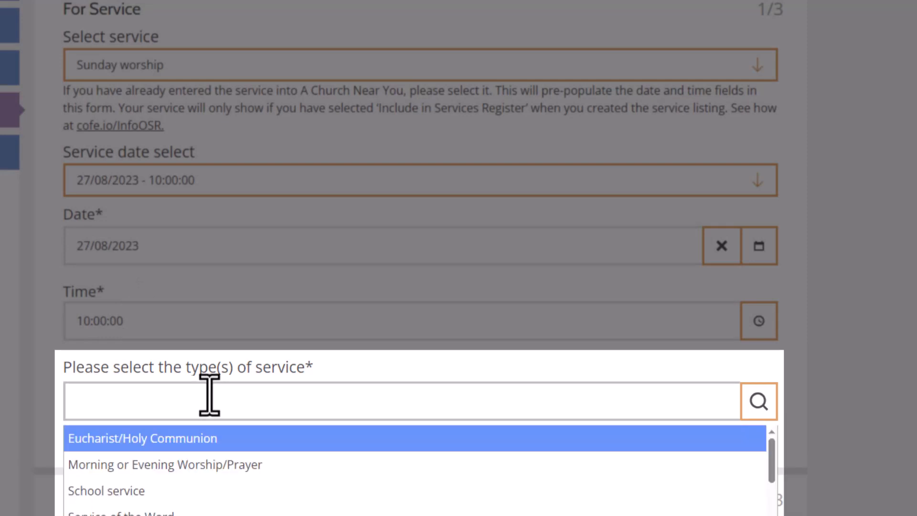
click(168, 440)
- Set the number of communicants over 16 to 8 and the number under 16 to 4
scroll(168, 434, down, 2)
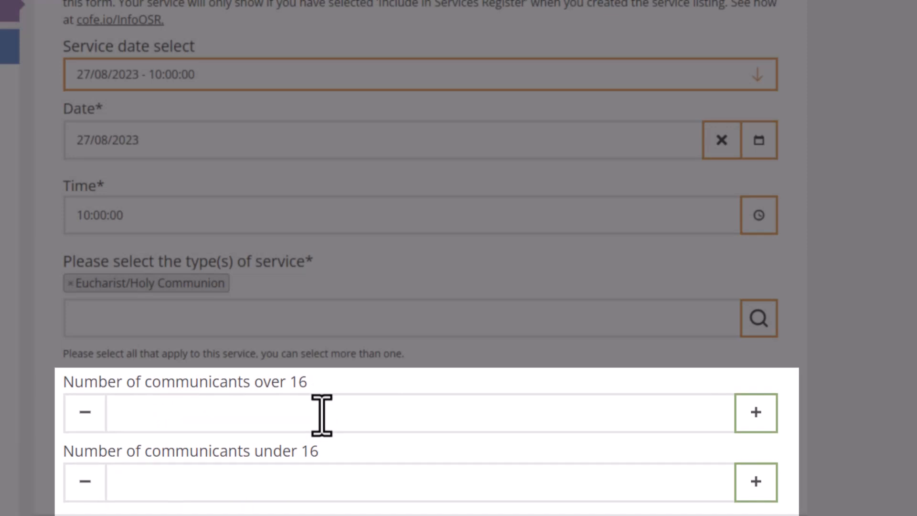
click(347, 414)
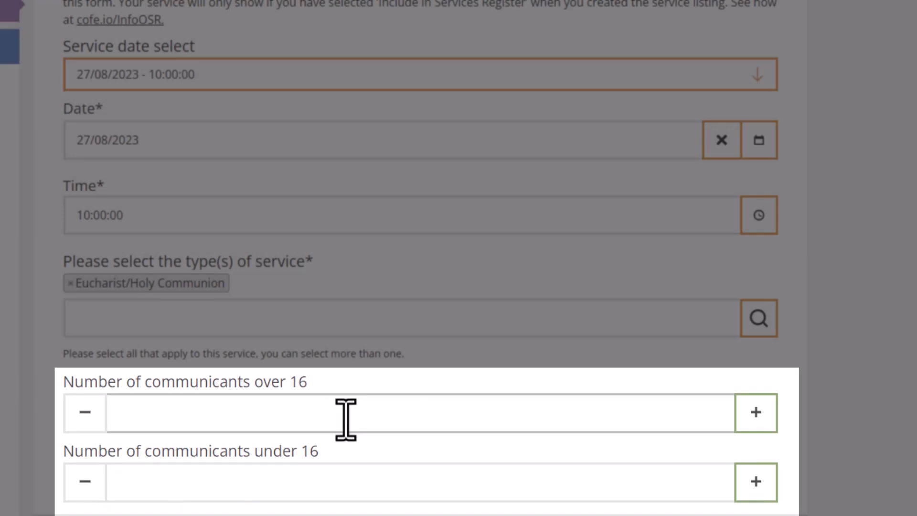
text(8)
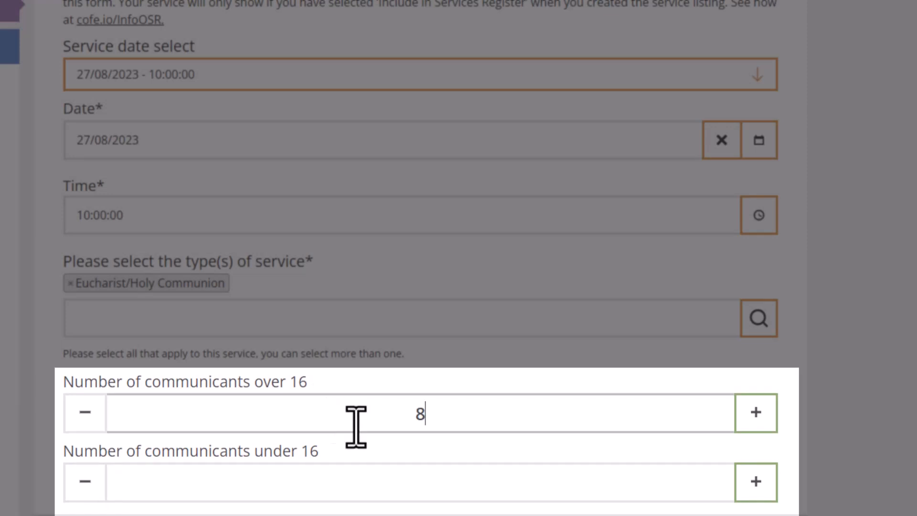
click(748, 483)
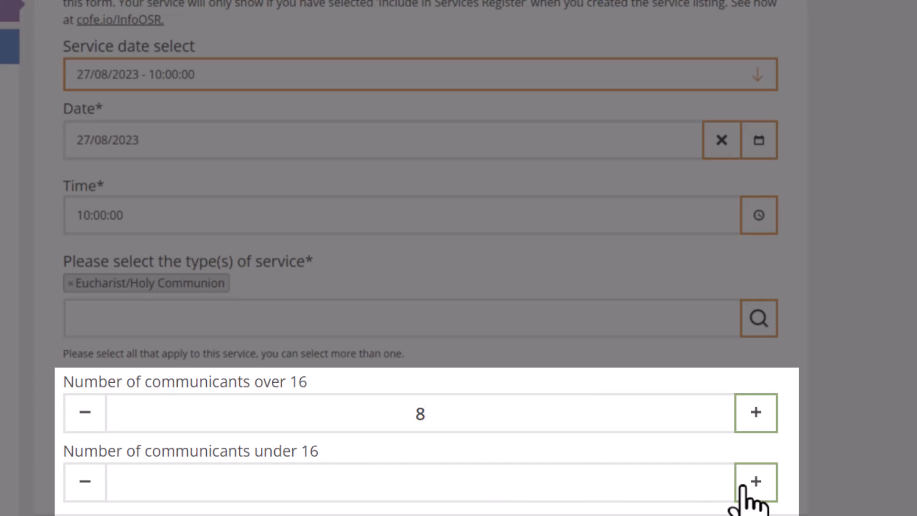
click(97, 490)
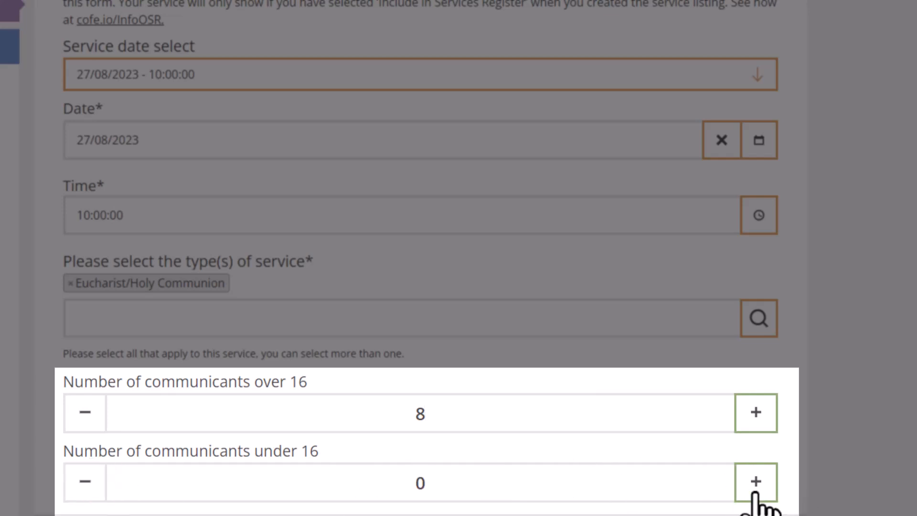
click(755, 497)
click(755, 496)
click(756, 496)
click(756, 496)
- Set the number of adults (16+) attending the service in person to 23
scroll(460, 414, down, 4)
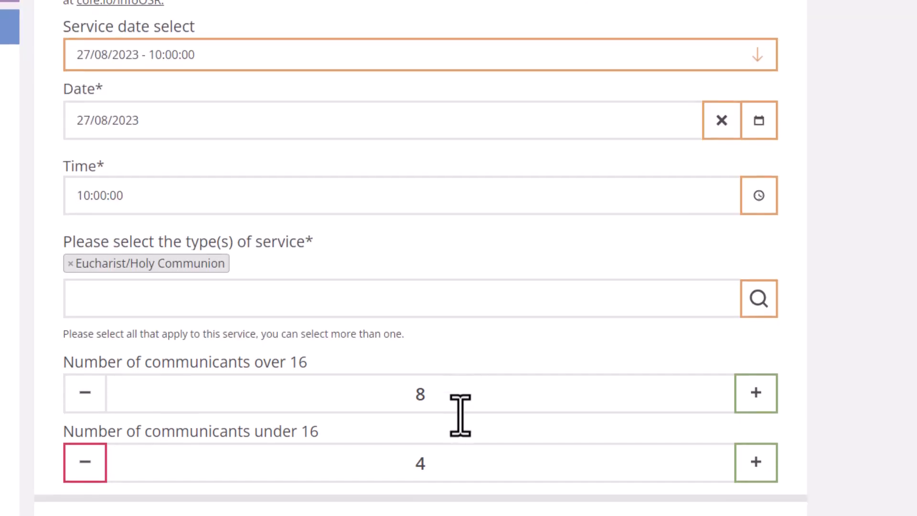
scroll(459, 415, down, 2)
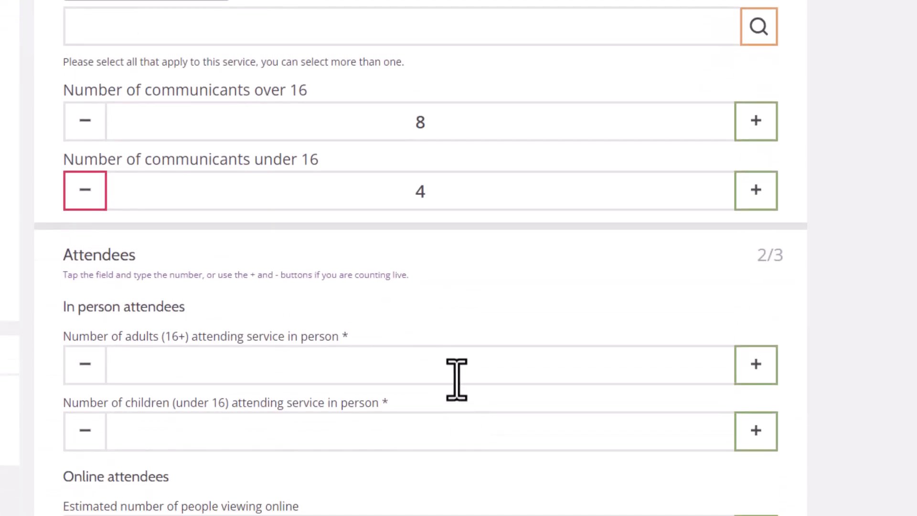
scroll(456, 378, down, 1)
scroll(450, 375, down, 3)
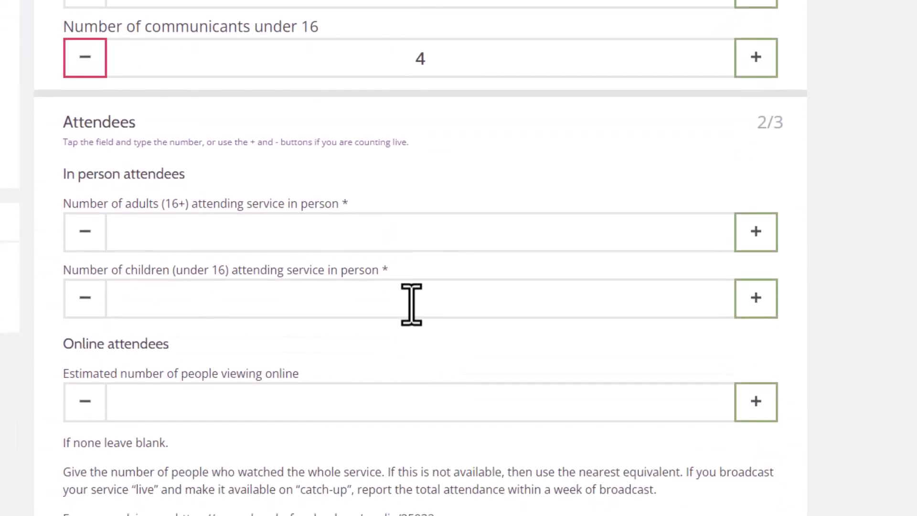
click(457, 245)
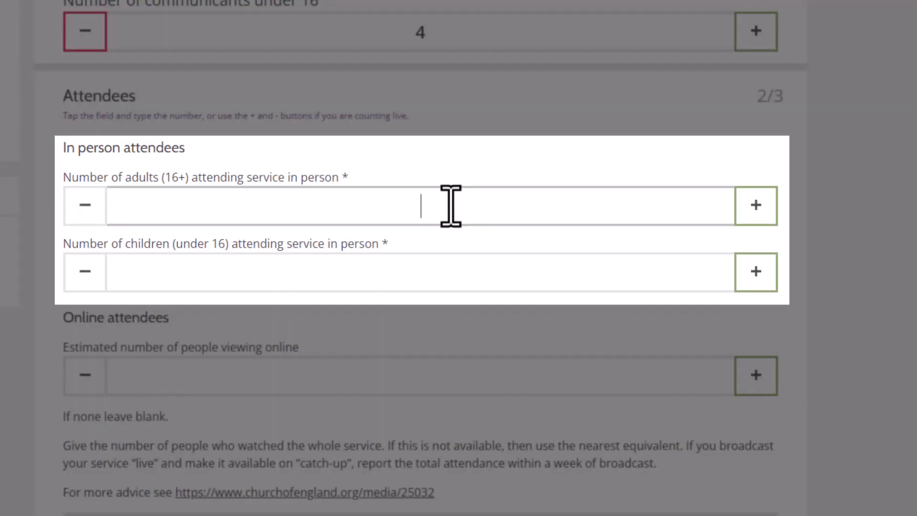
text(23)
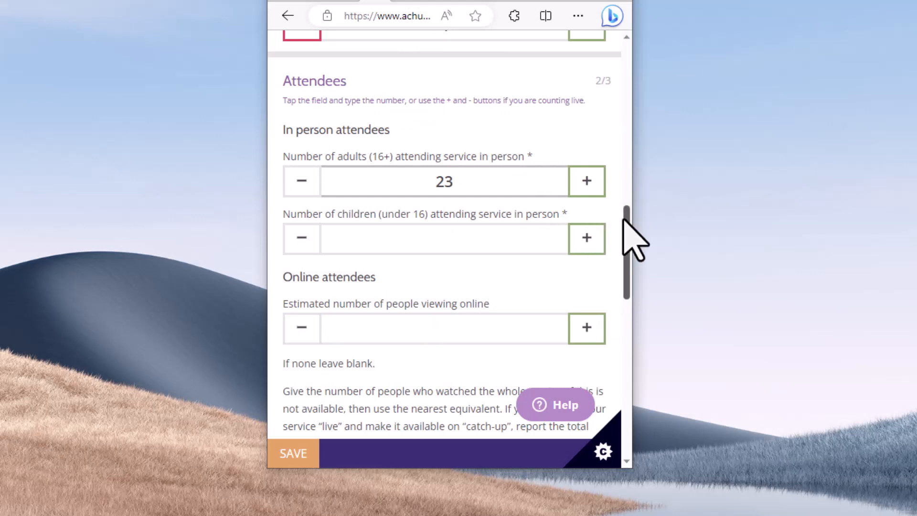
- Set the number of children (under 16) attending in person to 7 and minimise the narrow browser window
click(586, 242)
click(586, 239)
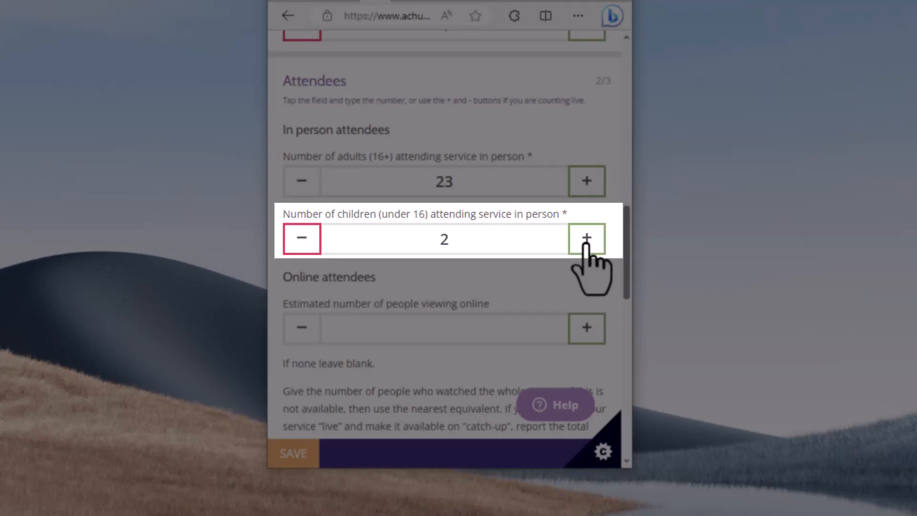
click(585, 241)
click(586, 241)
click(585, 241)
click(586, 241)
click(586, 241)
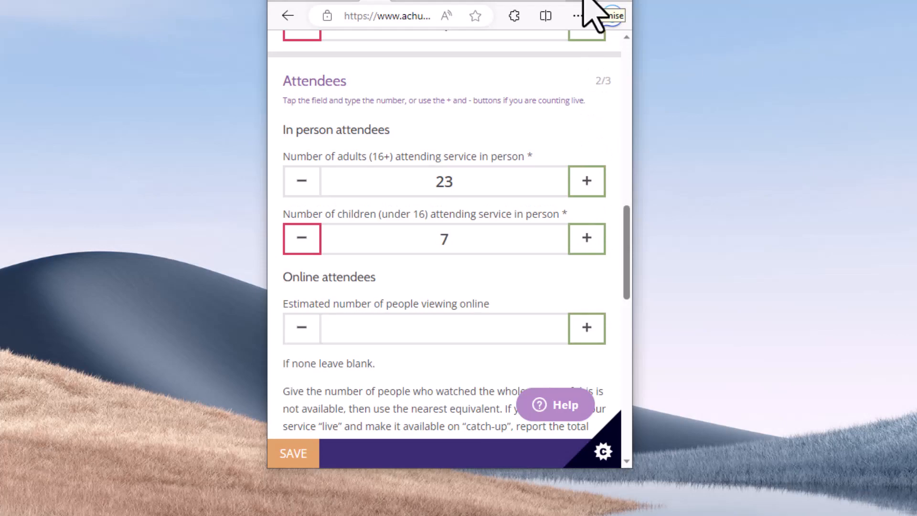
click(587, 4)
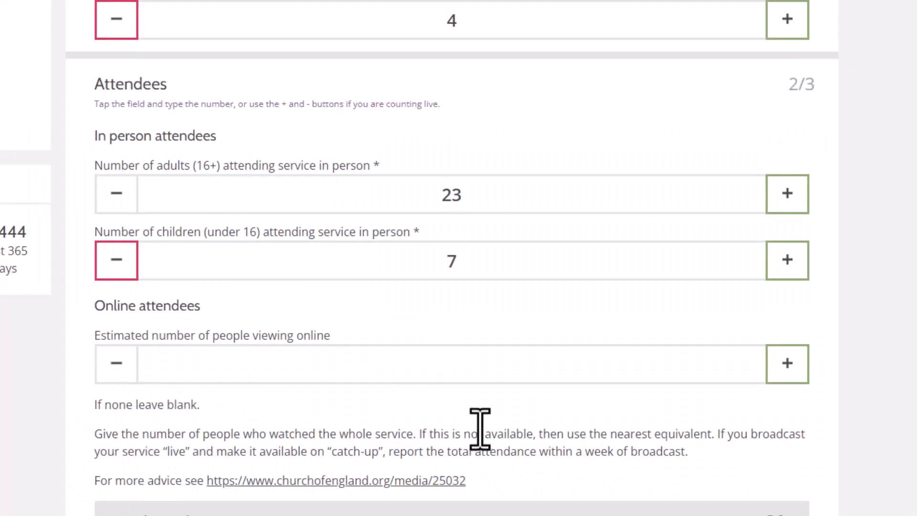
- Set the estimated number of people viewing the service online to 8
scroll(446, 370, down, 1)
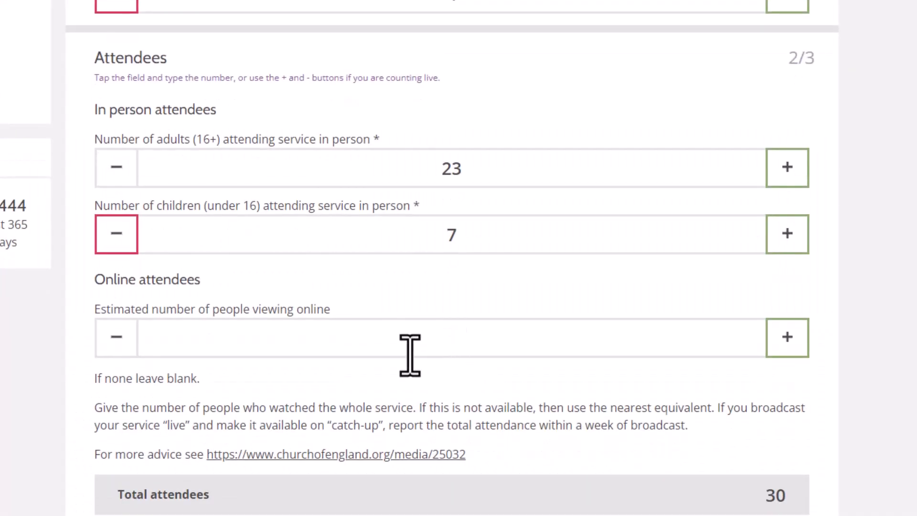
scroll(444, 344, down, 1)
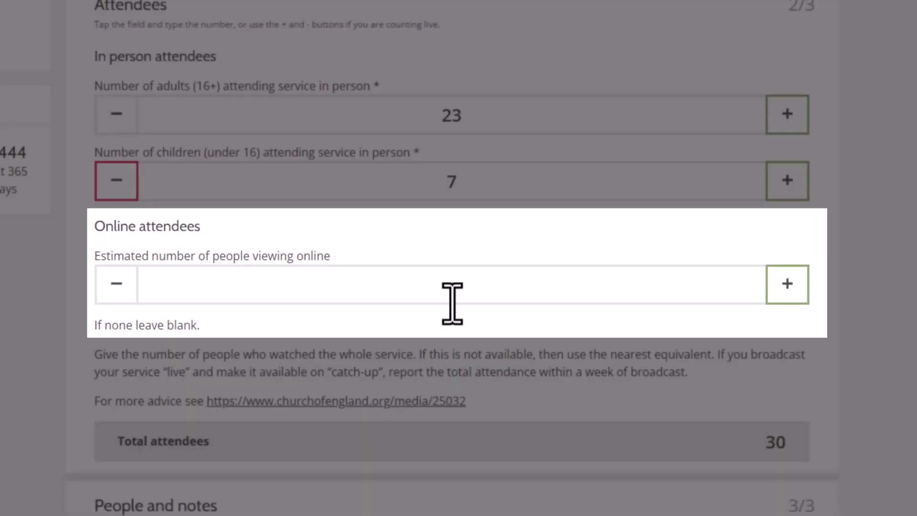
click(472, 303)
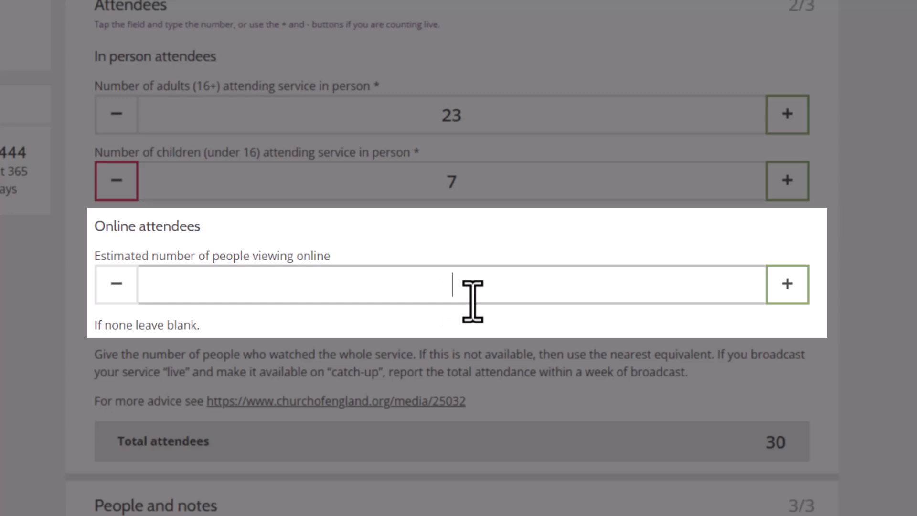
text(8)
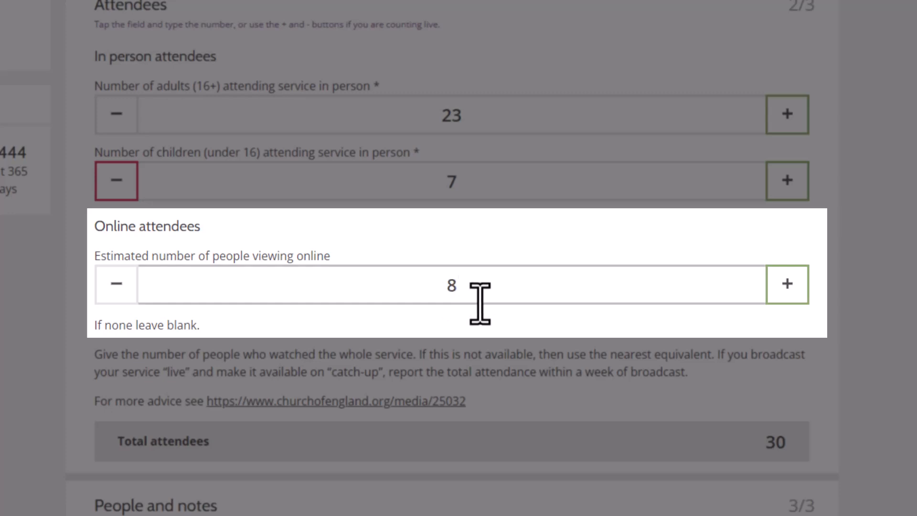
- Enter the officiating minister's name as the officiant in the People and notes section
scroll(536, 416, down, 5)
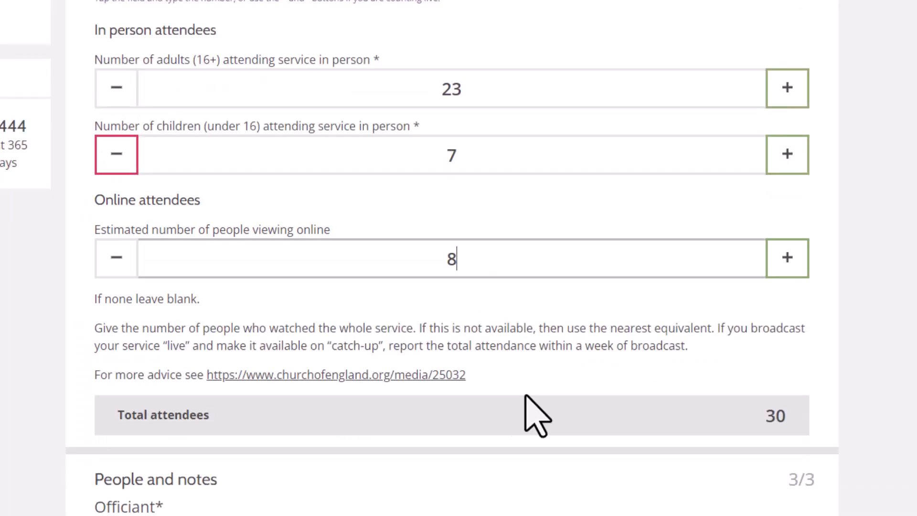
scroll(525, 396, down, 3)
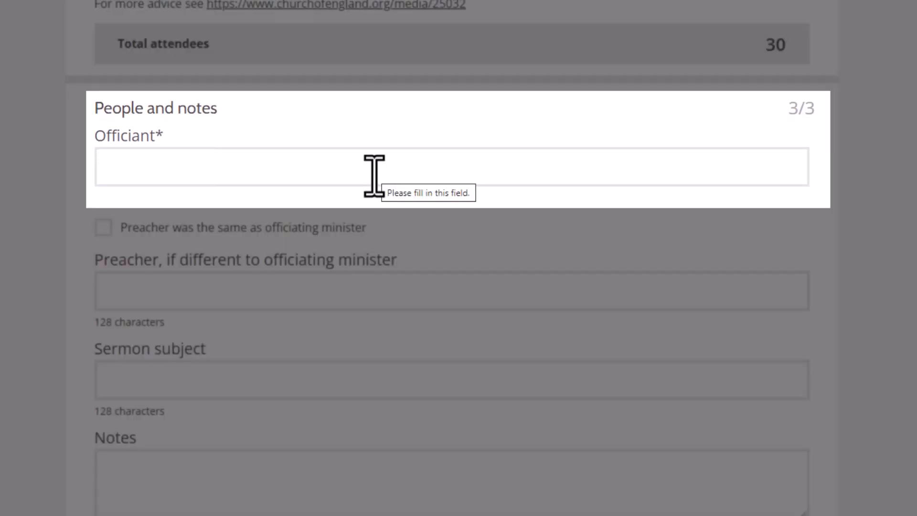
click(374, 175)
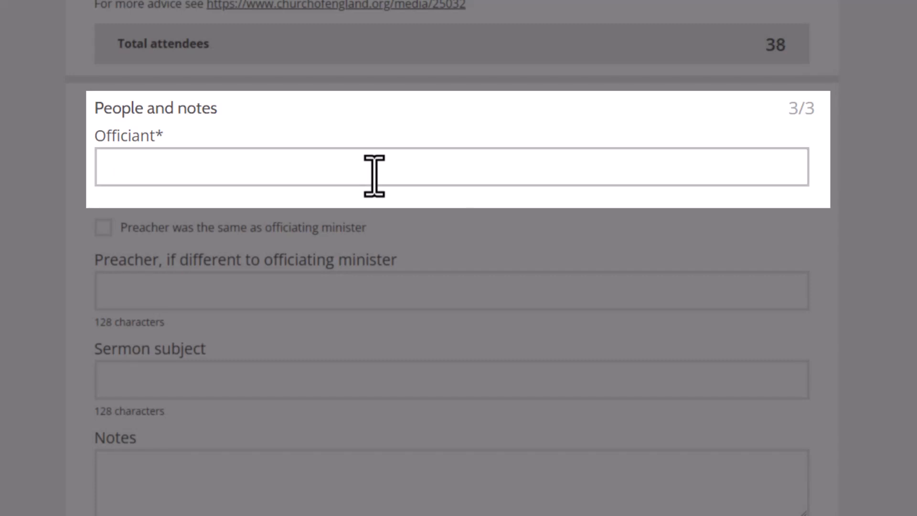
text(Rev Smith)
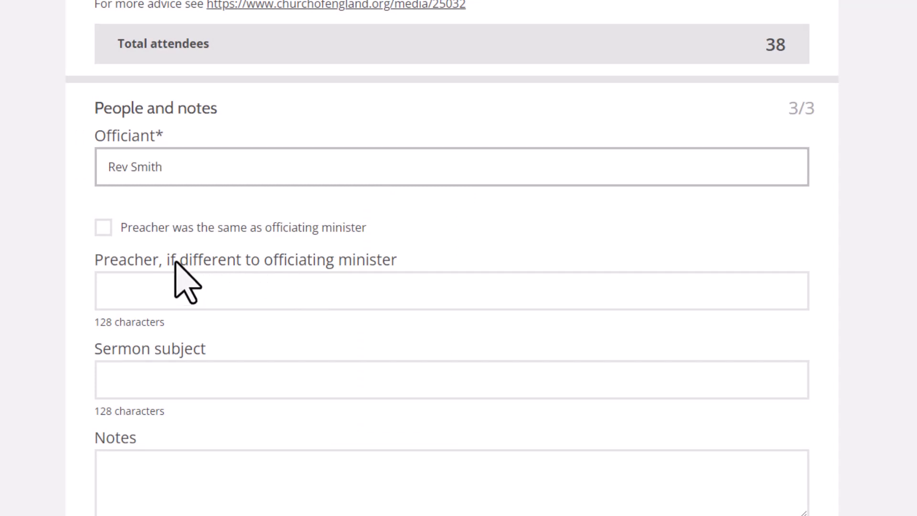
- Keep the option that the preacher was the same as the officiating minister unticked and enter the different preacher's name
click(103, 229)
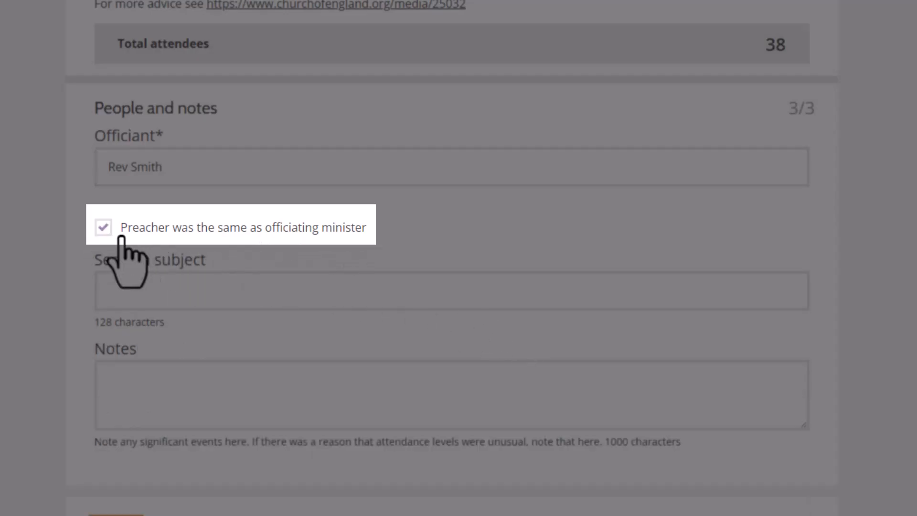
click(102, 232)
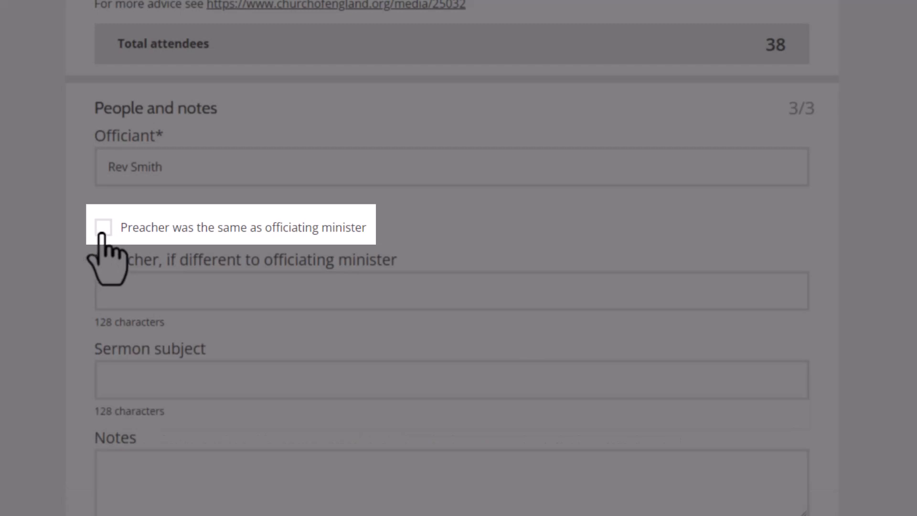
click(471, 311)
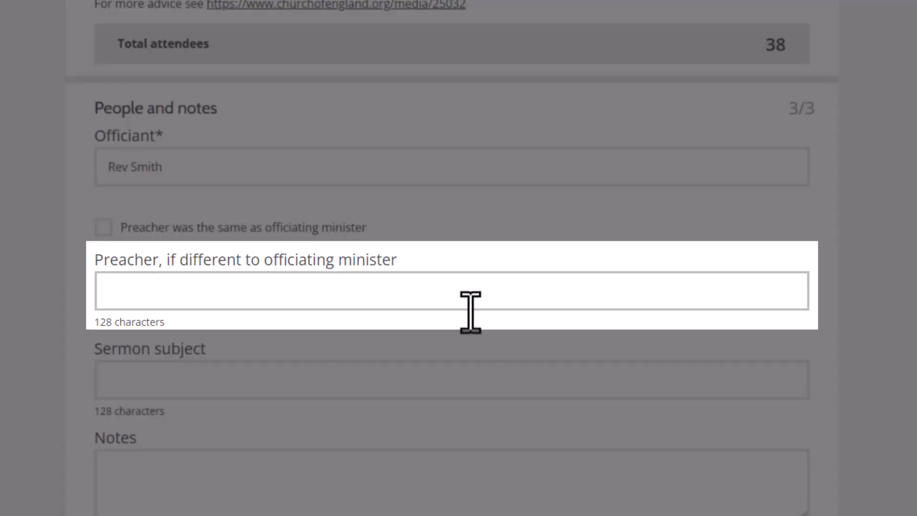
text(Rev Williams)
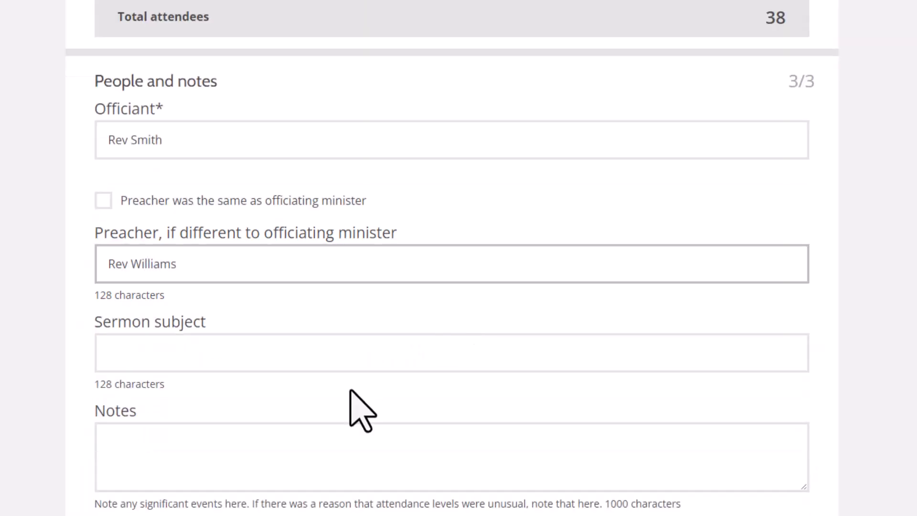
- Leave the sermon subject and notes blank and save the service record
click(348, 385)
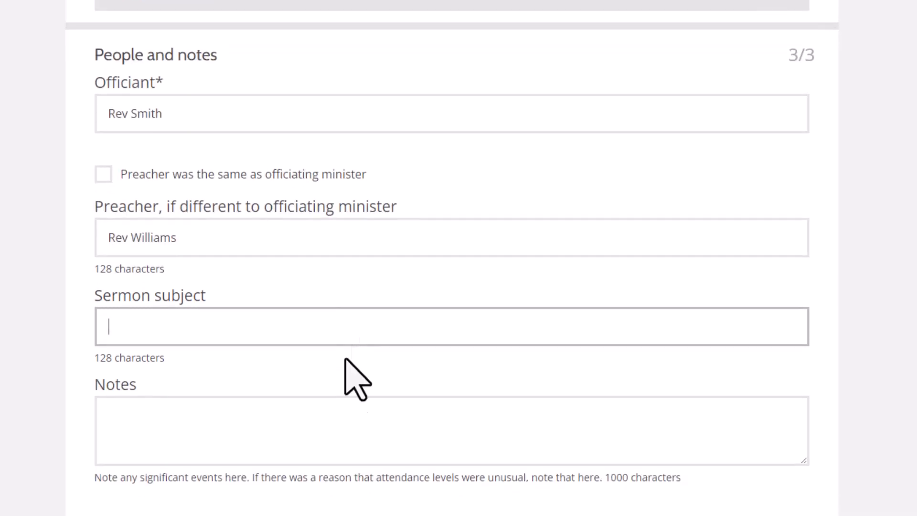
click(365, 467)
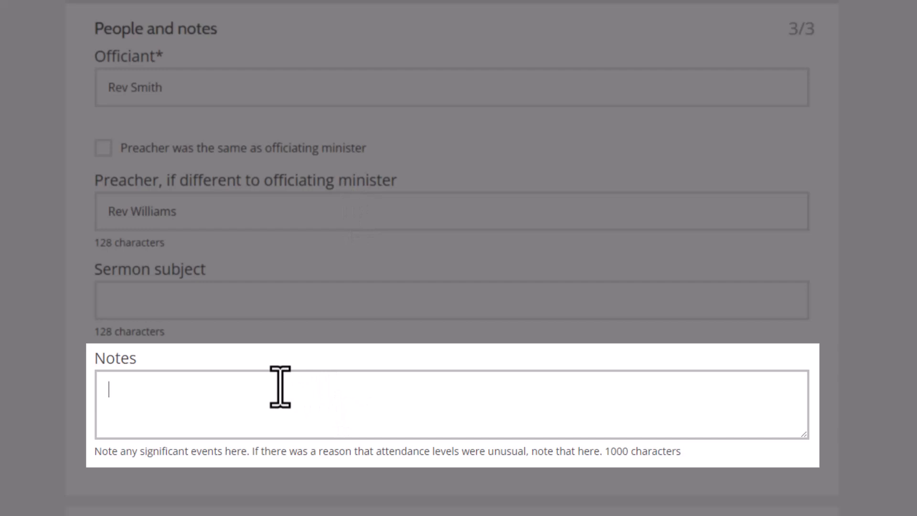
scroll(280, 384, down, 1)
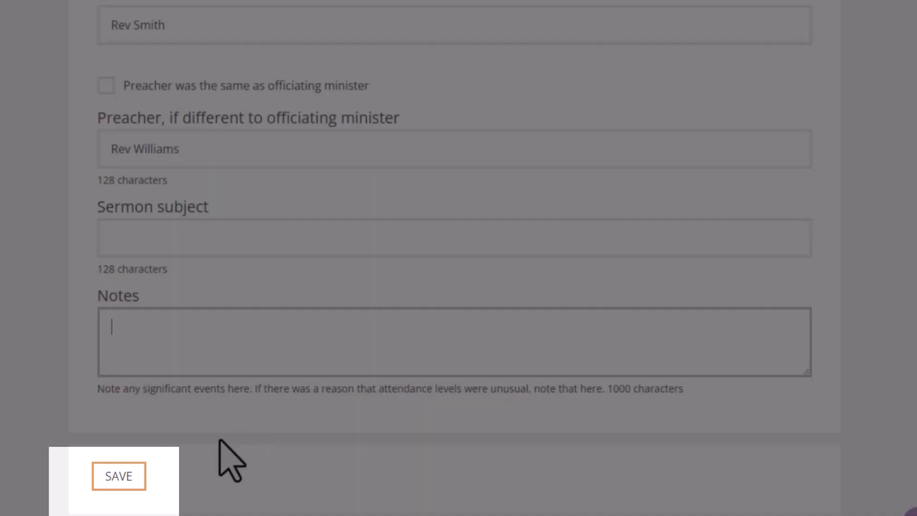
click(118, 475)
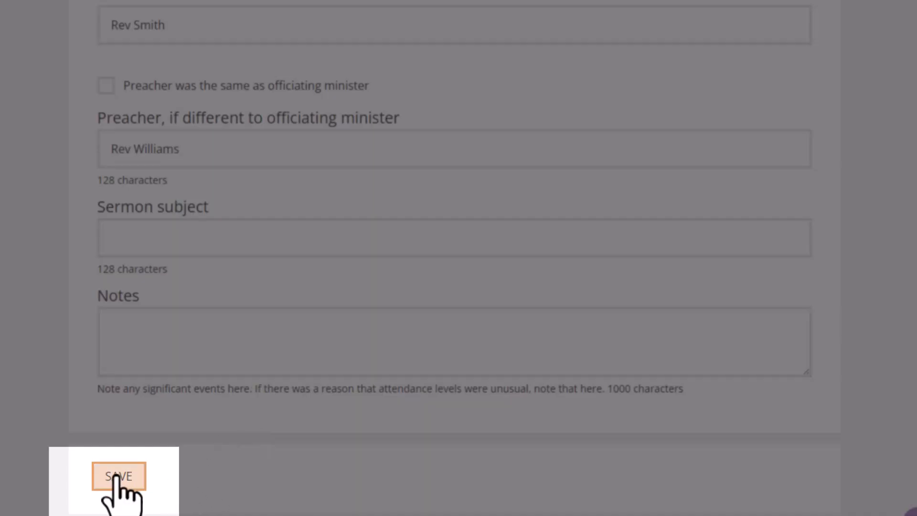
- Go to the church's services and events and open the Messy Church event for editing
scroll(334, 484, down, 5)
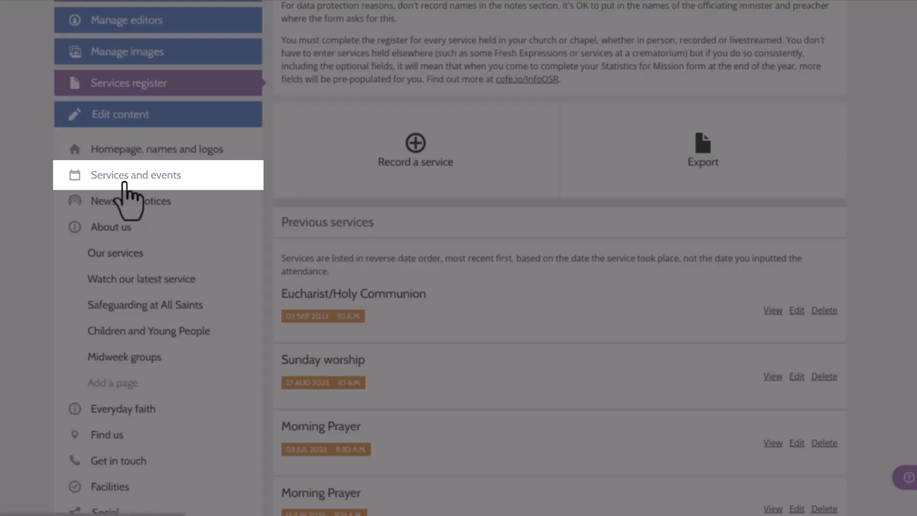
click(125, 184)
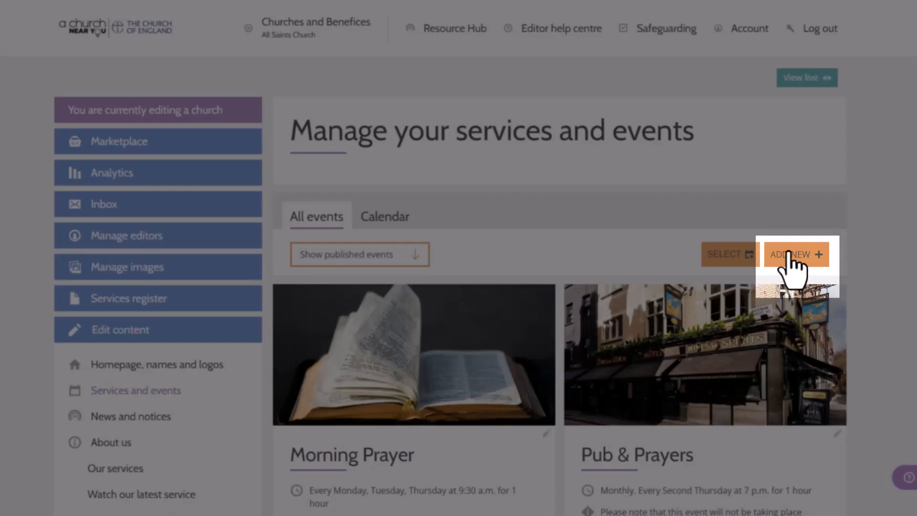
click(799, 258)
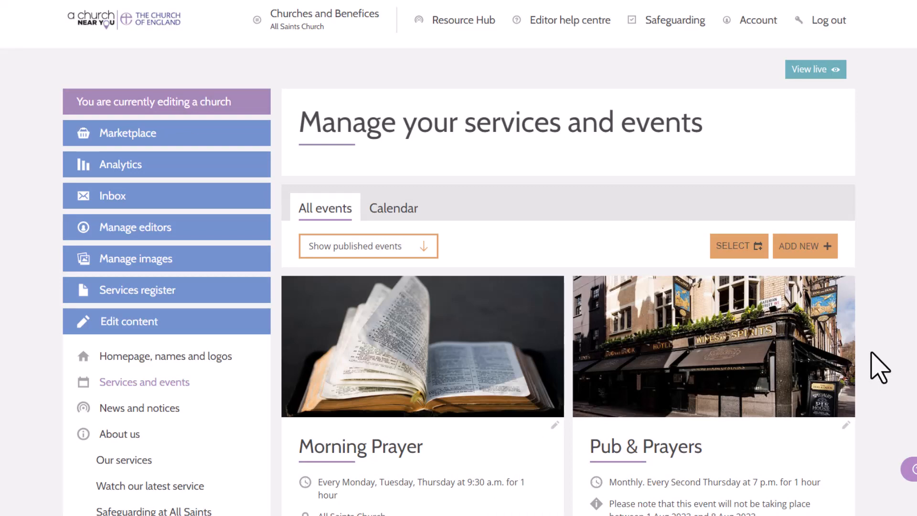
scroll(878, 365, down, 10)
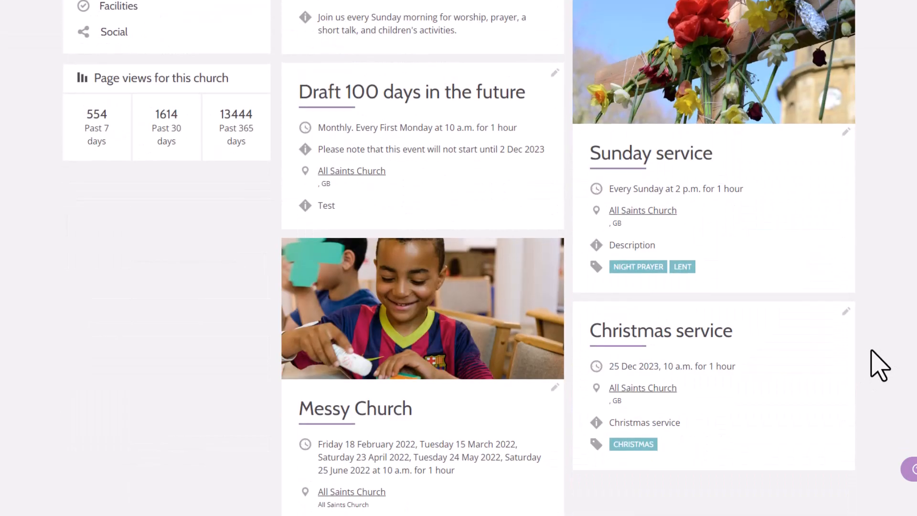
scroll(542, 429, down, 3)
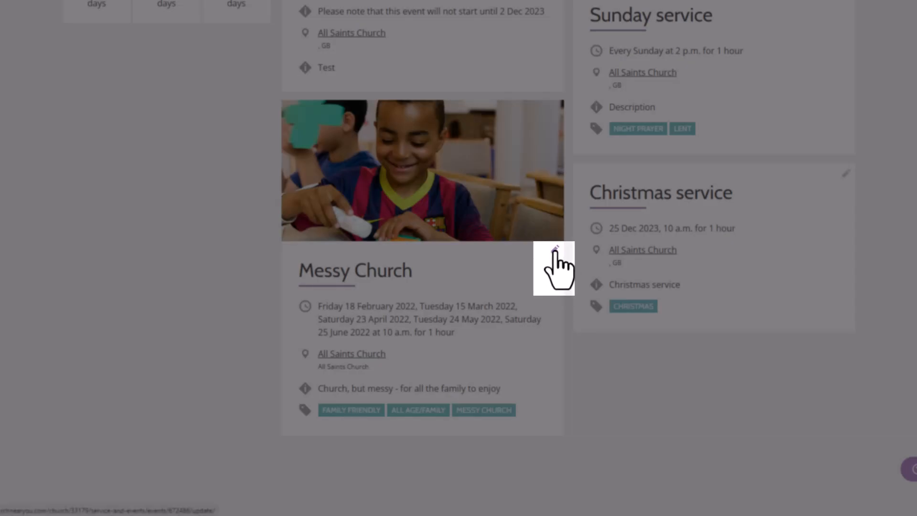
click(553, 253)
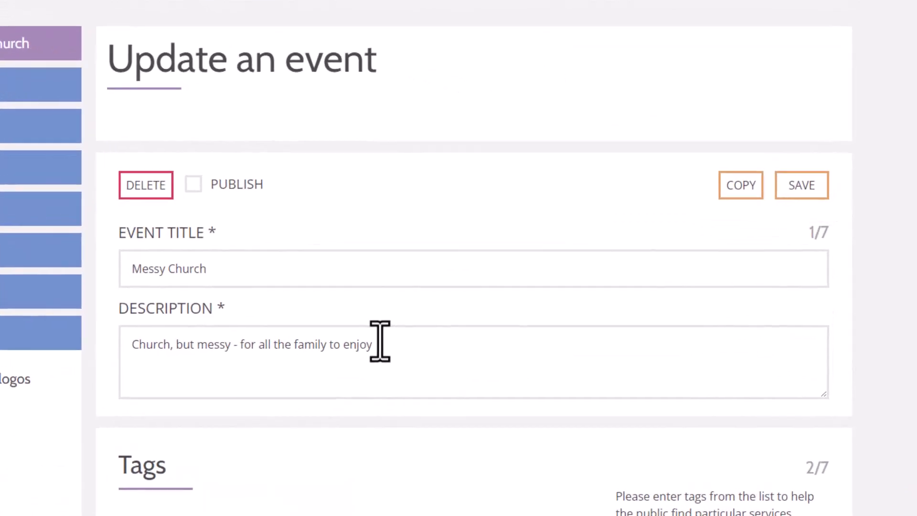
- Include the Messy Church event in the Services Register through its optional details and save the event
scroll(380, 341, down, 20)
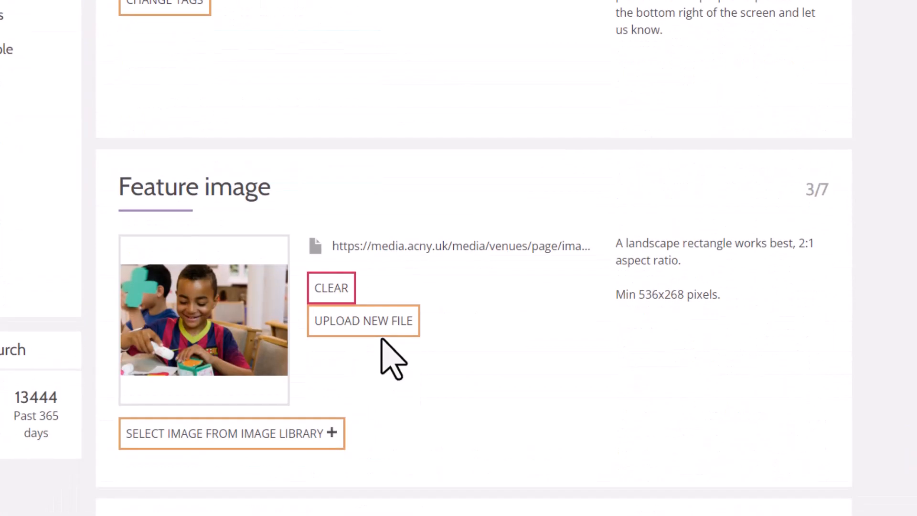
scroll(382, 340, down, 15)
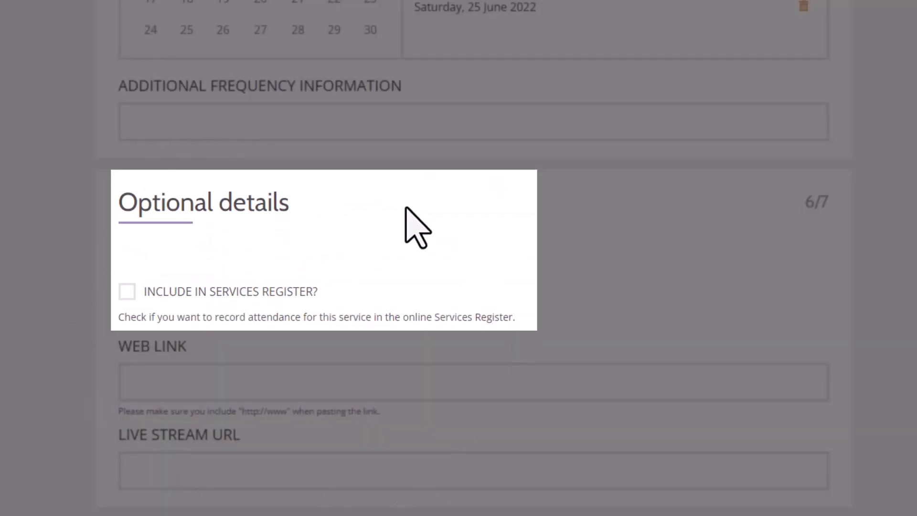
click(128, 292)
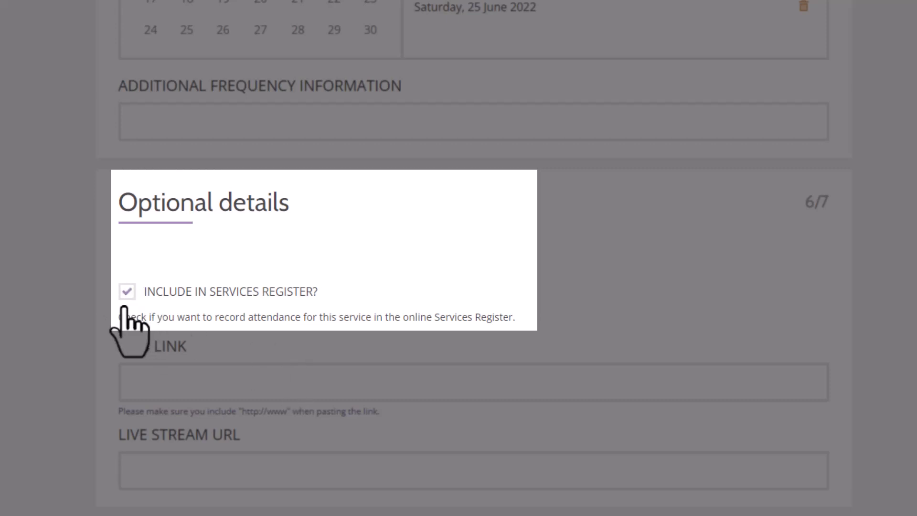
scroll(225, 328, down, 5)
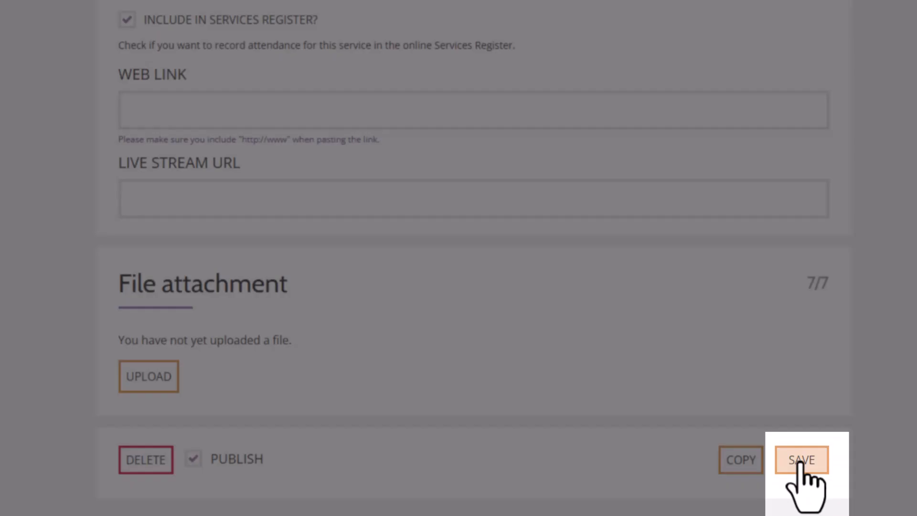
click(800, 460)
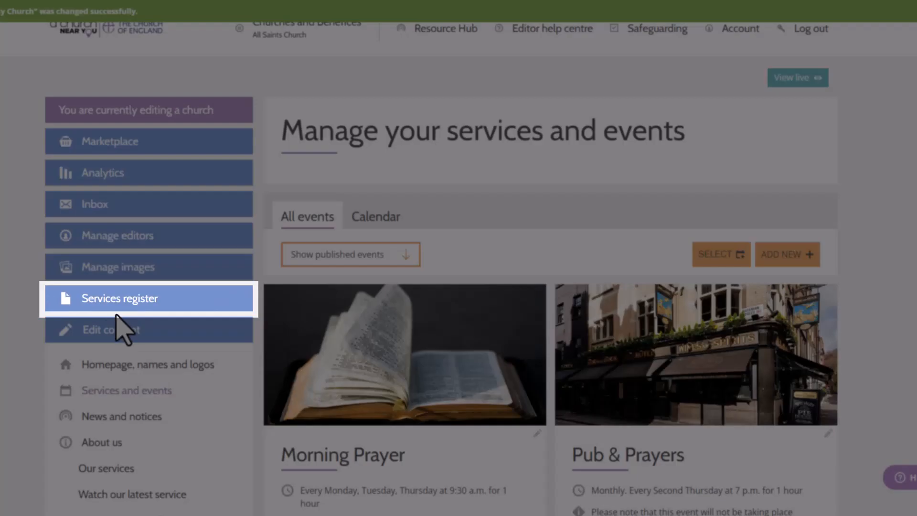
- Start recording another service in the Services Register and open the choice of existing services
click(114, 304)
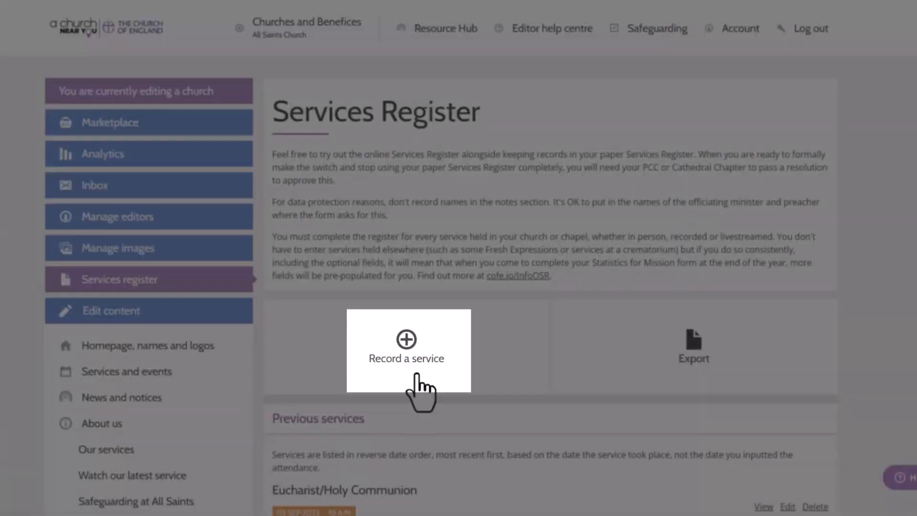
click(417, 376)
click(421, 248)
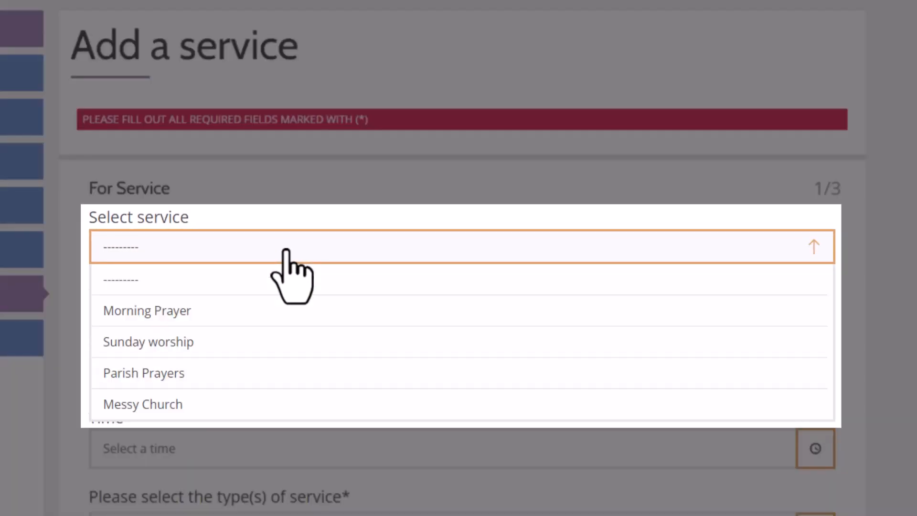